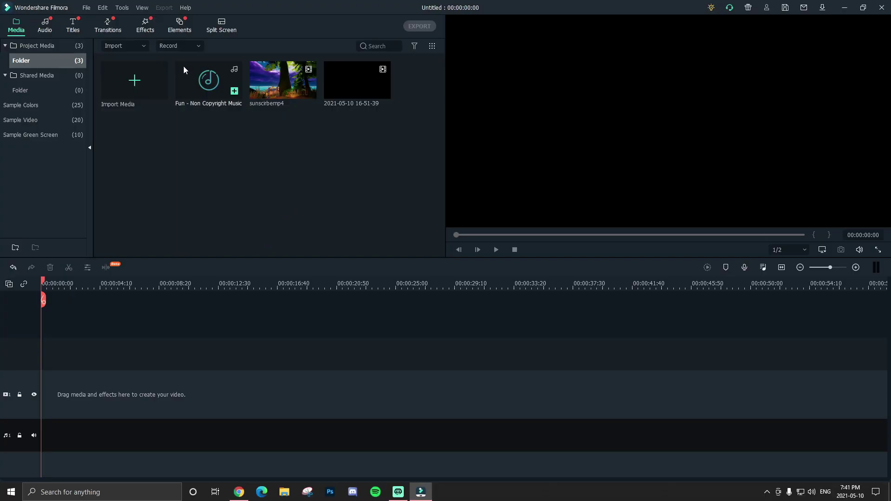
Step: Place the sunscribemp4 gameplay clip on the video track and preview its opening seconds
drag(284, 83, 27, 375)
drag(153, 286, 215, 294)
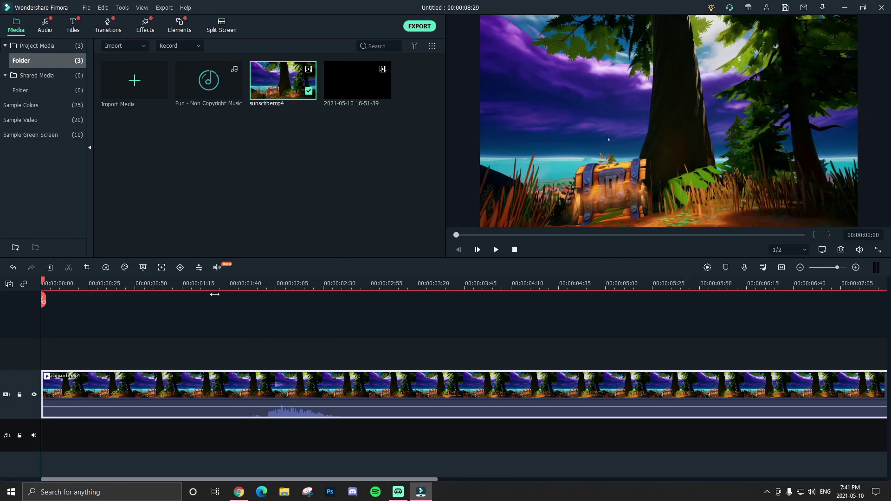
click(178, 285)
drag(493, 234, 381, 243)
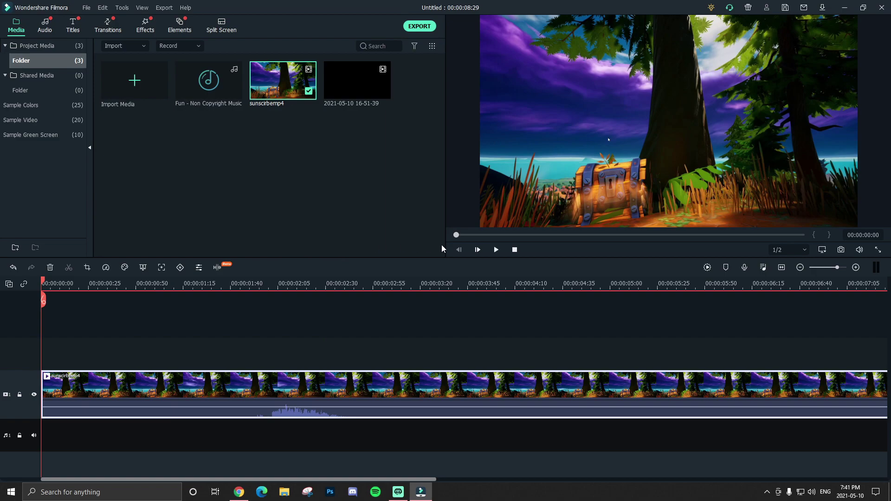
drag(456, 234, 505, 235)
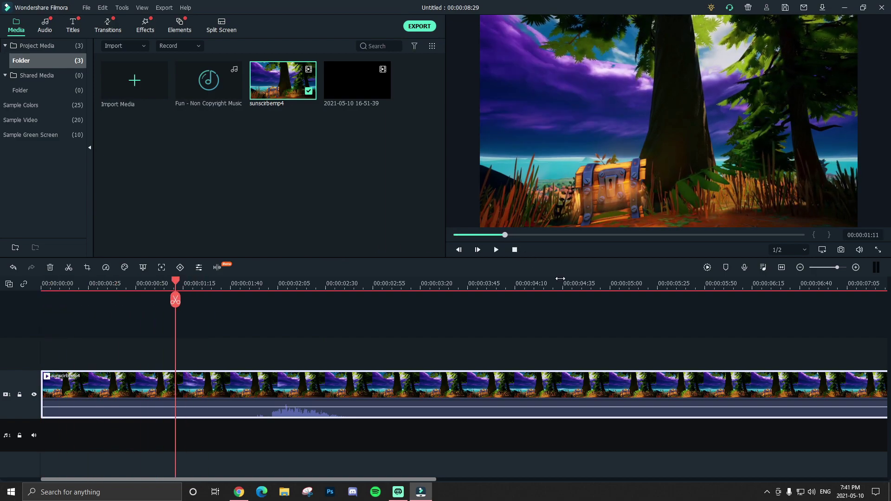
key(space)
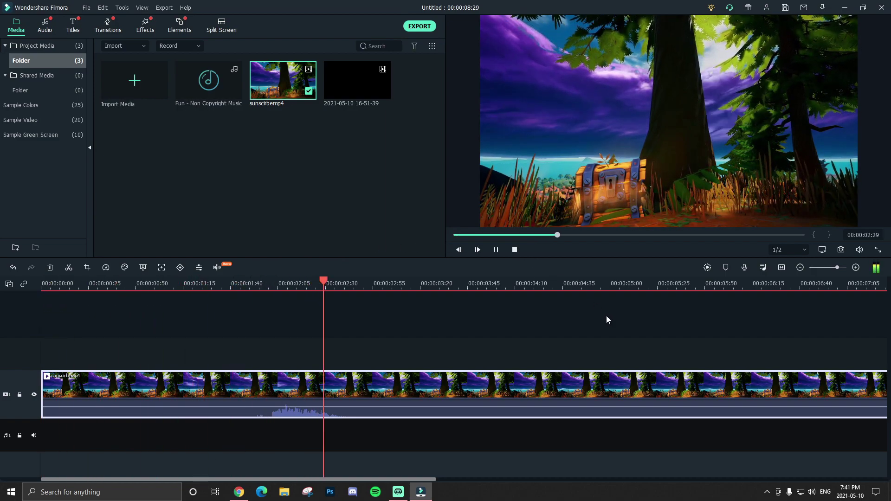
key(space)
drag(490, 293, 457, 289)
drag(542, 234, 445, 232)
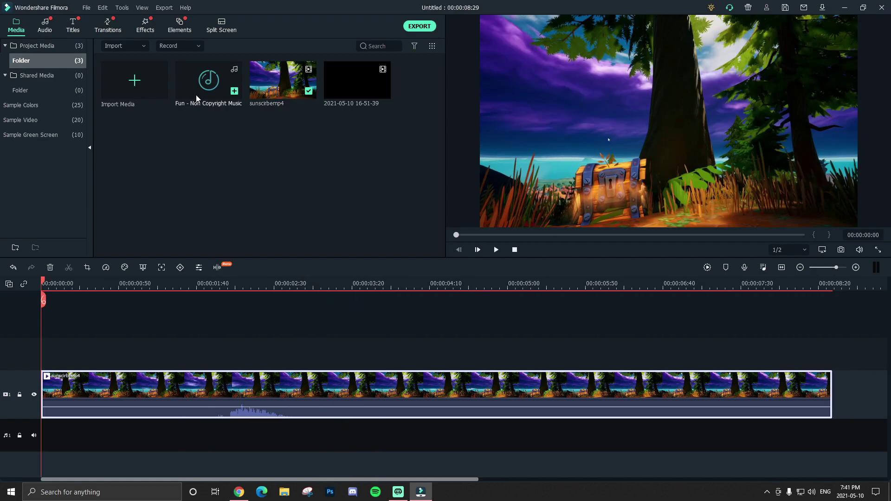
Step: Add the Fun - Non Copyright Music beneath the video and lower its volume
drag(196, 94, 51, 434)
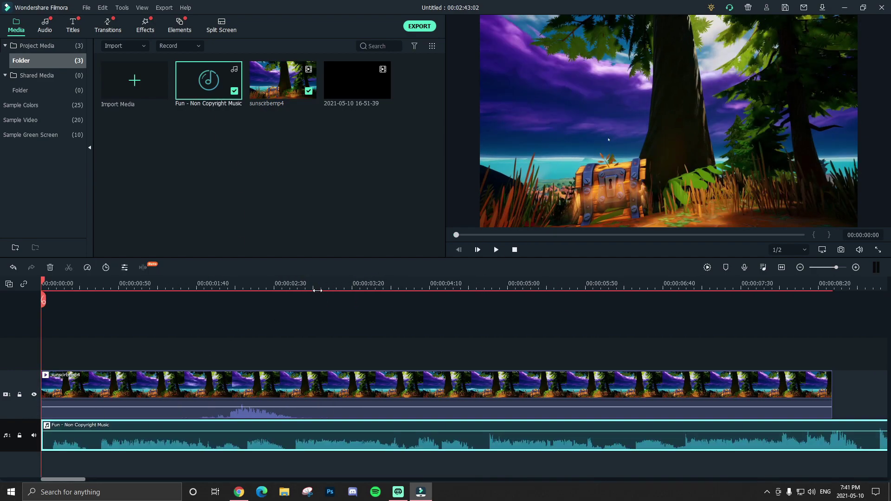
drag(318, 290, 216, 301)
double_click(174, 439)
drag(26, 116, 27, 130)
click(421, 249)
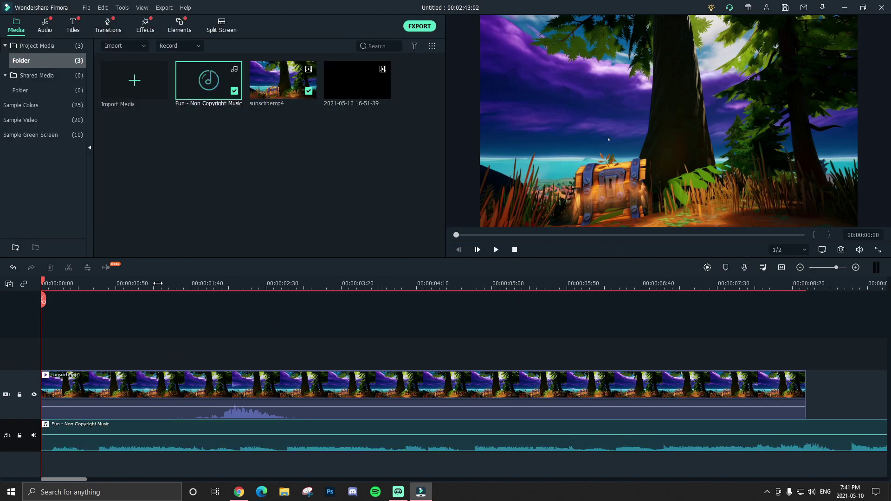
drag(157, 283, 317, 349)
Step: Split the gameplay clip at 00:00:01:49
click(210, 282)
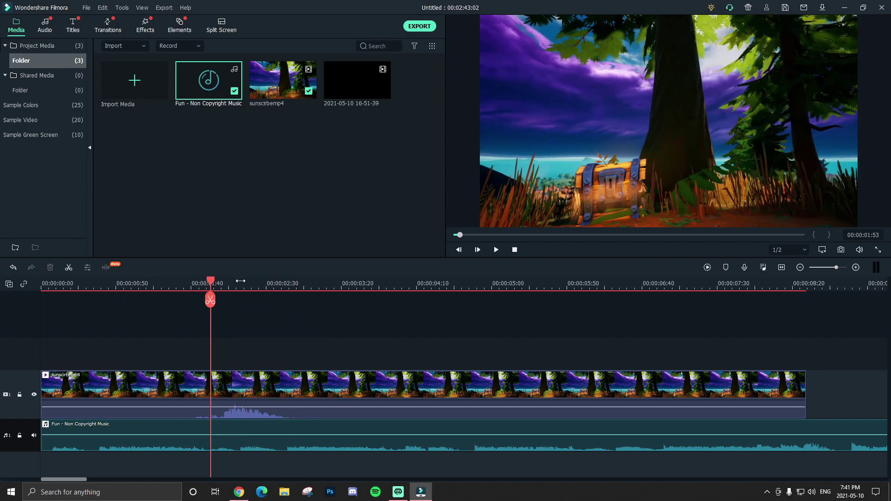
drag(241, 280, 191, 285)
click(187, 300)
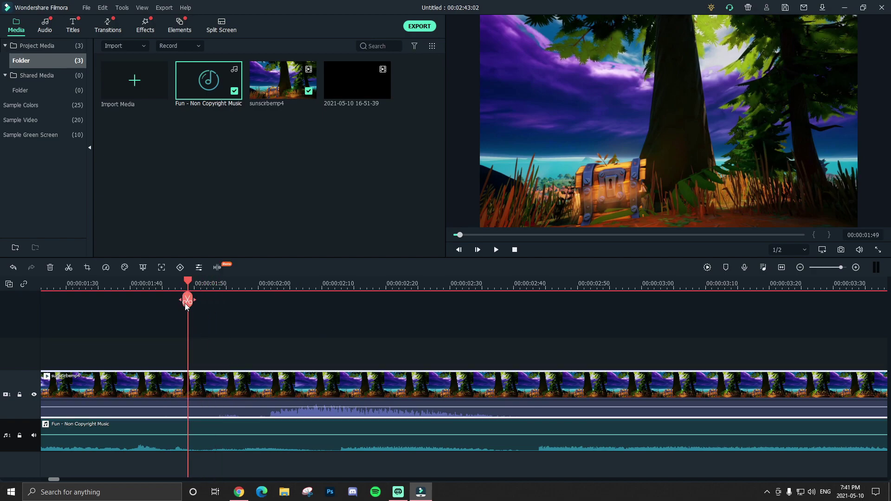
Step: Make a second cut near 00:00:02:31, then select the resulting middle piece
drag(189, 281, 527, 344)
click(528, 346)
click(522, 302)
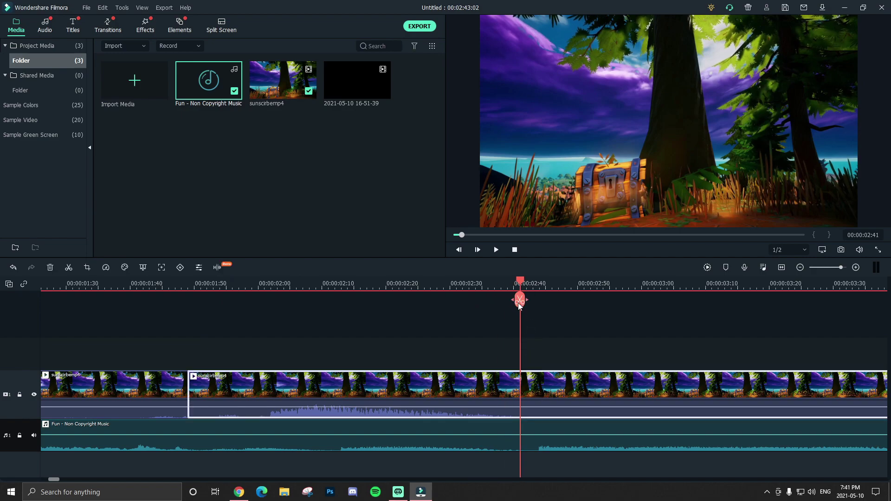
click(456, 284)
drag(563, 282, 389, 313)
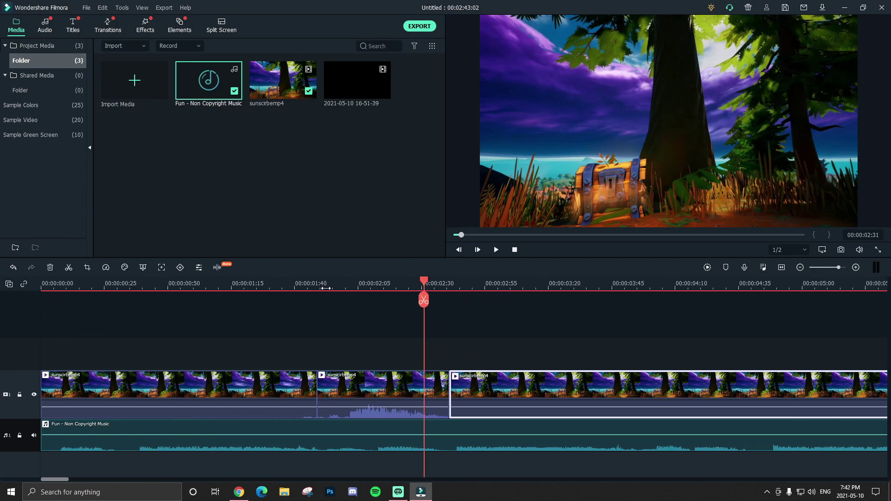
click(373, 287)
click(270, 286)
click(299, 286)
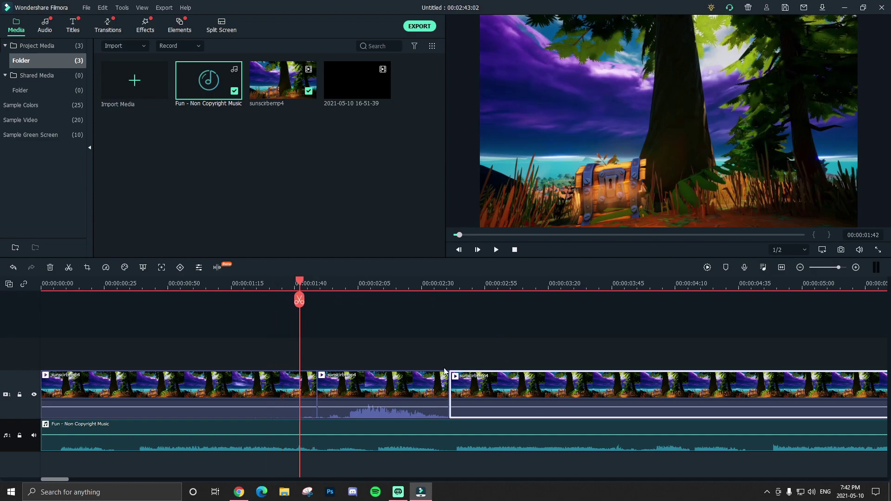
click(382, 391)
Step: Turn on 'Lower the volume of other clips' for the middle piece with 58% ducking strength
double_click(392, 397)
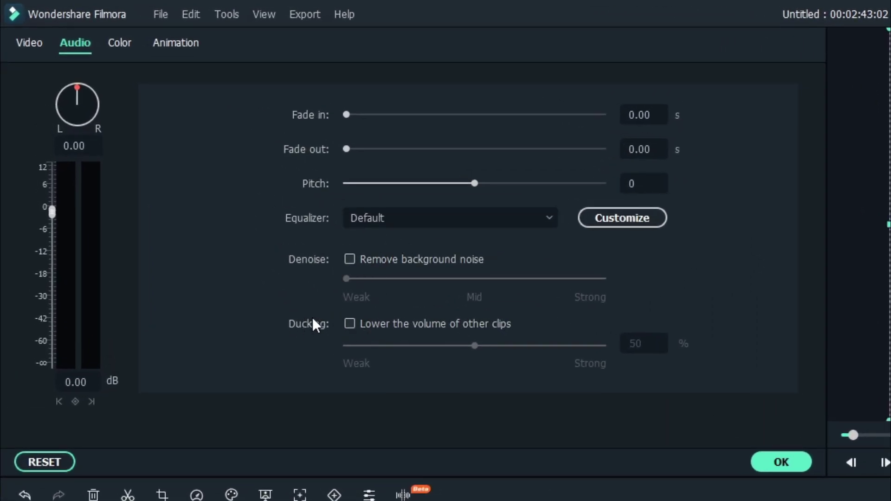
click(375, 326)
drag(476, 348, 413, 336)
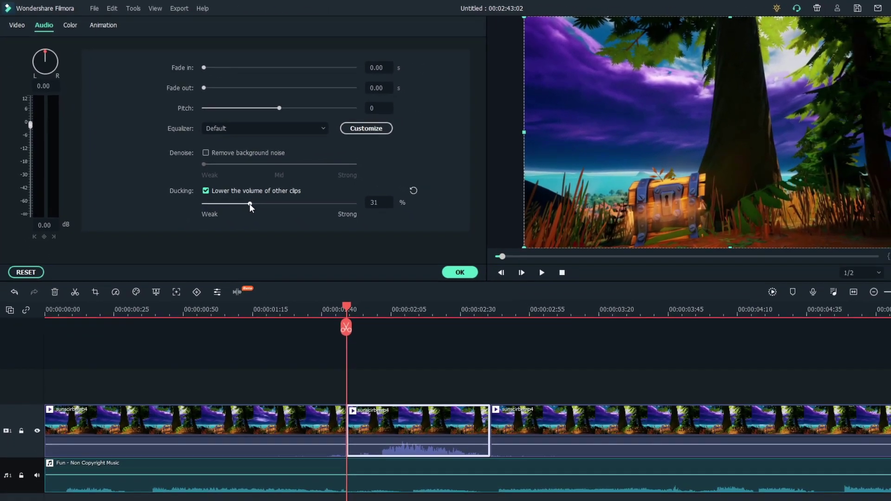
drag(250, 203, 257, 187)
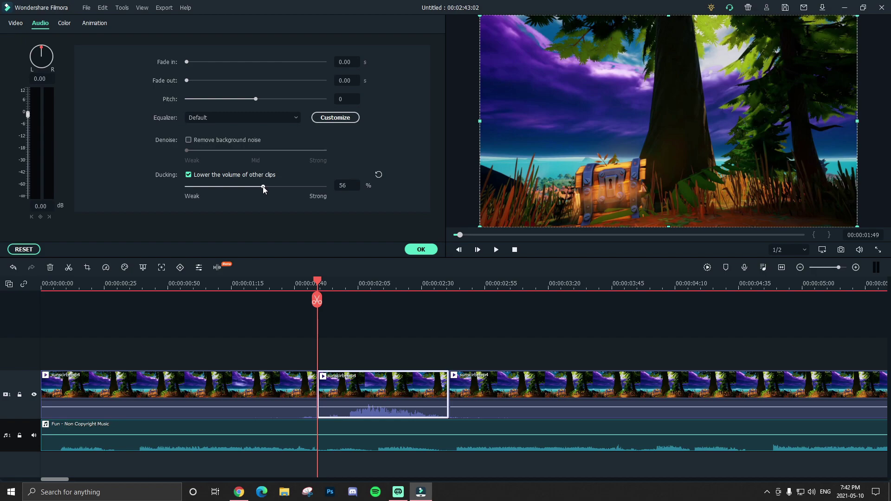
Step: Confirm the middle piece's ducking and play the project from the start to hear it
click(426, 250)
drag(459, 236, 452, 236)
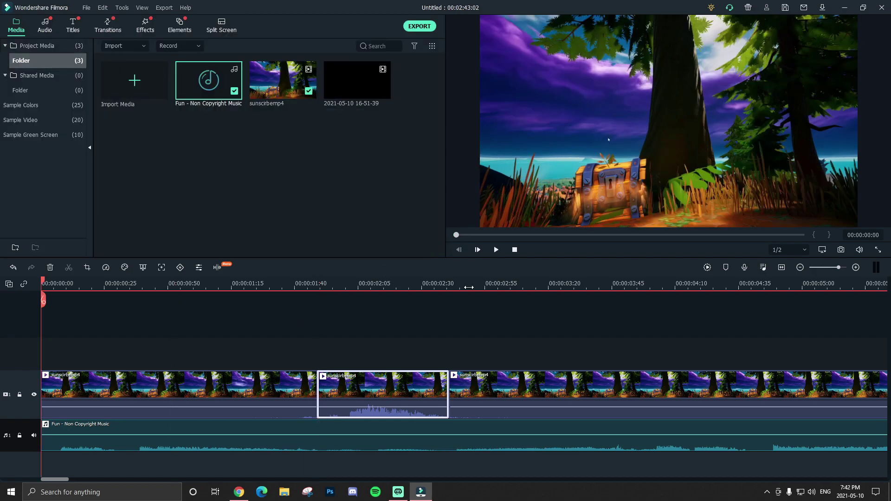
drag(446, 285, 330, 296)
key(space)
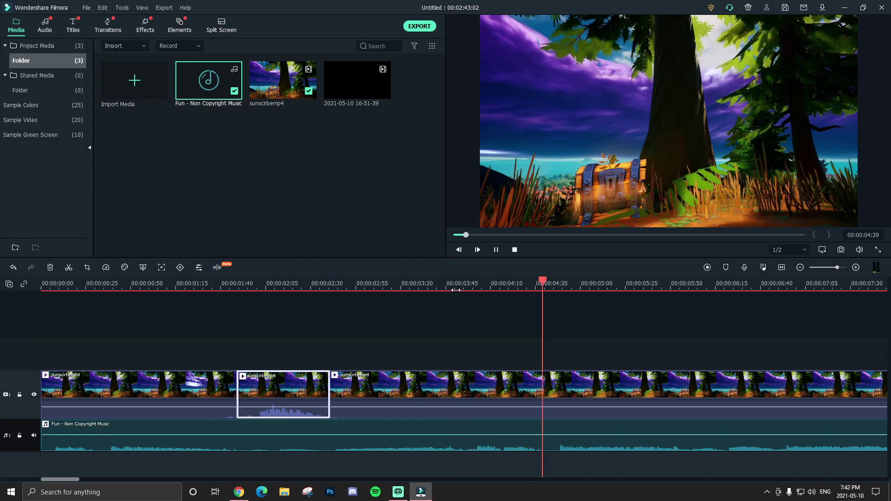
Step: Weaken the middle piece's ducking strength to about 34%
double_click(284, 386)
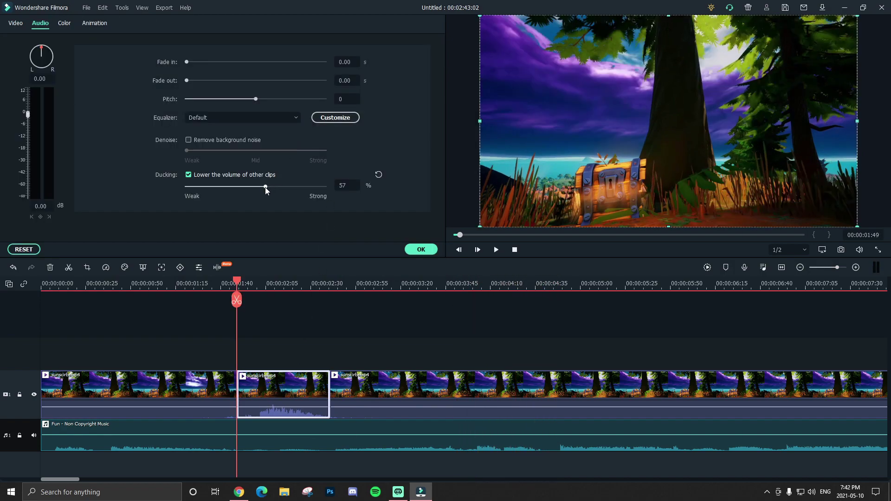
drag(266, 188, 235, 199)
click(421, 249)
Step: Replay the project around 00:00:02:05 and confirm the 34% ducking setting
drag(459, 234, 420, 238)
key(space)
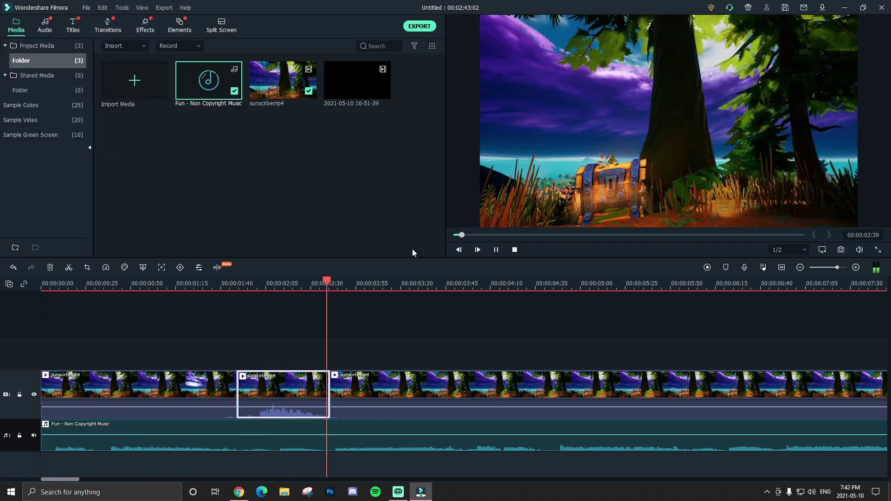
click(267, 282)
drag(270, 282, 217, 284)
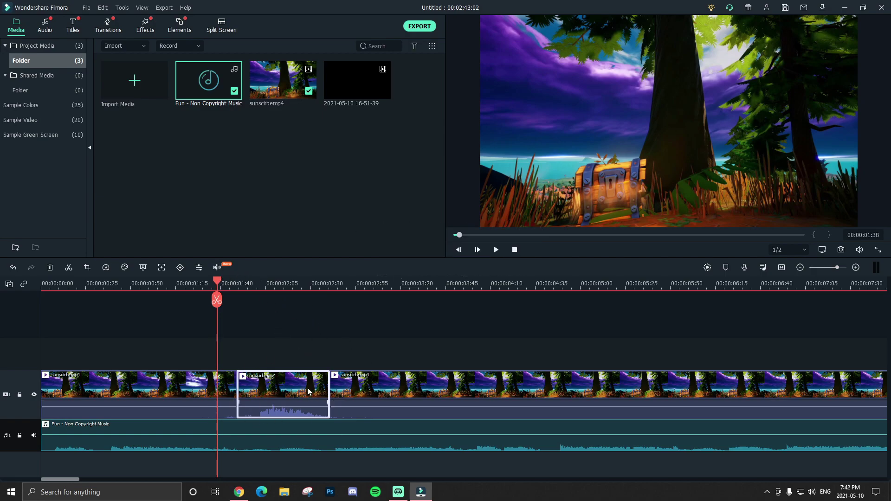
double_click(293, 393)
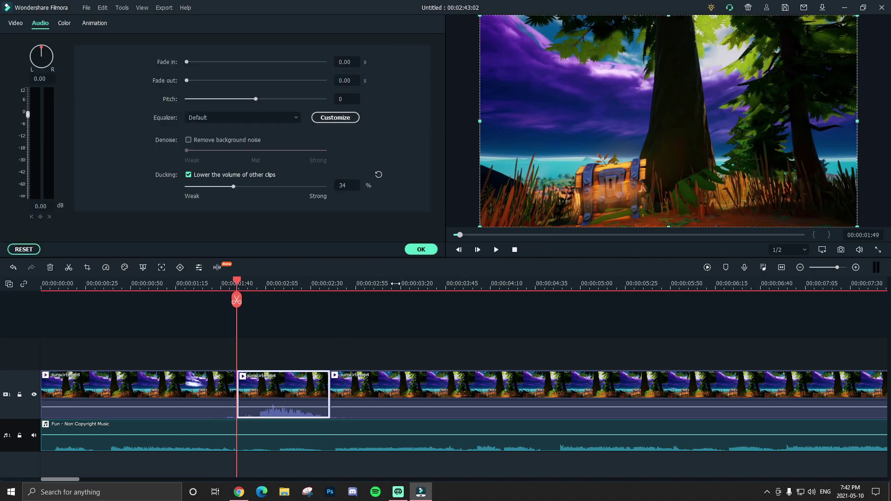
click(421, 250)
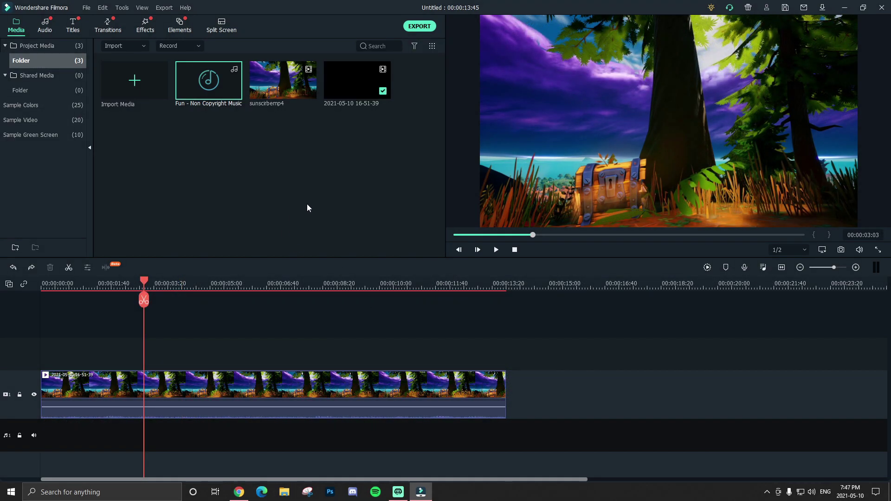
drag(481, 236, 450, 239)
drag(226, 292, 110, 300)
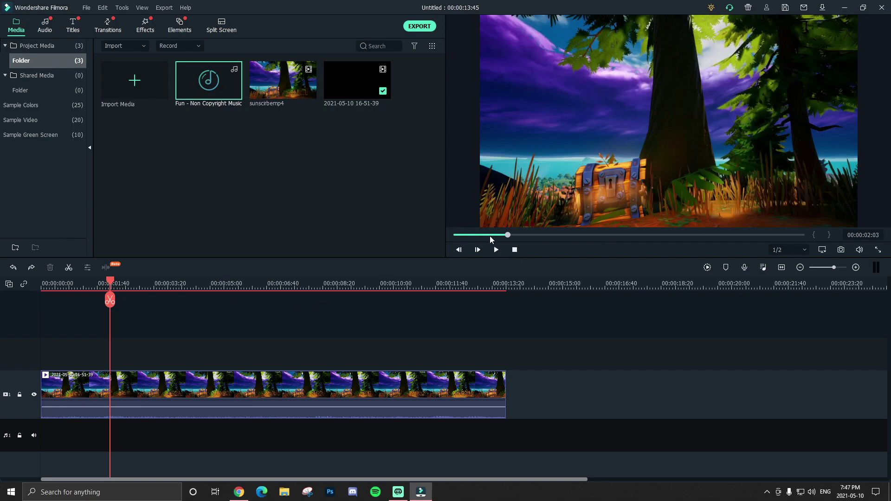
drag(489, 235, 401, 230)
mouse_move(195, 297)
mouse_down()
mouse_move(354, 297)
mouse_move(184, 286)
mouse_up()
Step: Add the Fun - Non Copyright Music beneath the recording at about -6.72 dB
drag(203, 97, 110, 445)
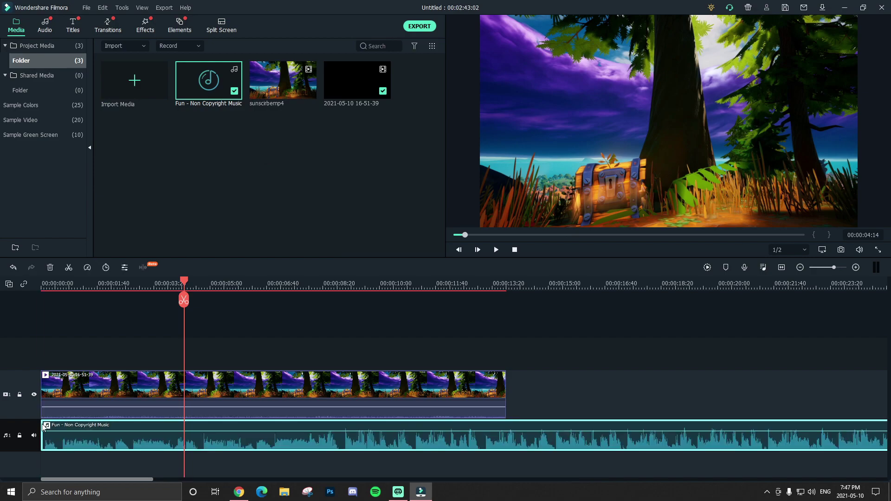
double_click(110, 444)
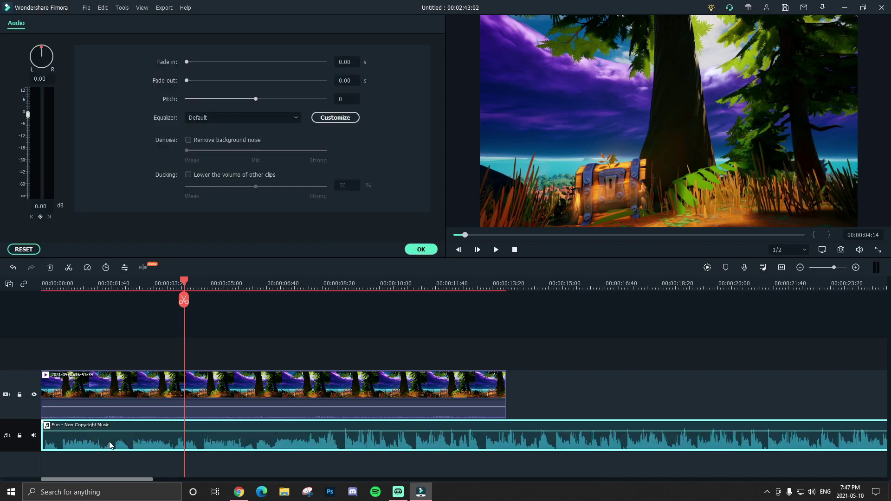
click(421, 249)
Step: Move the playhead to about 00:00:05 and select the recording clip
drag(193, 276, 343, 281)
drag(363, 312, 198, 290)
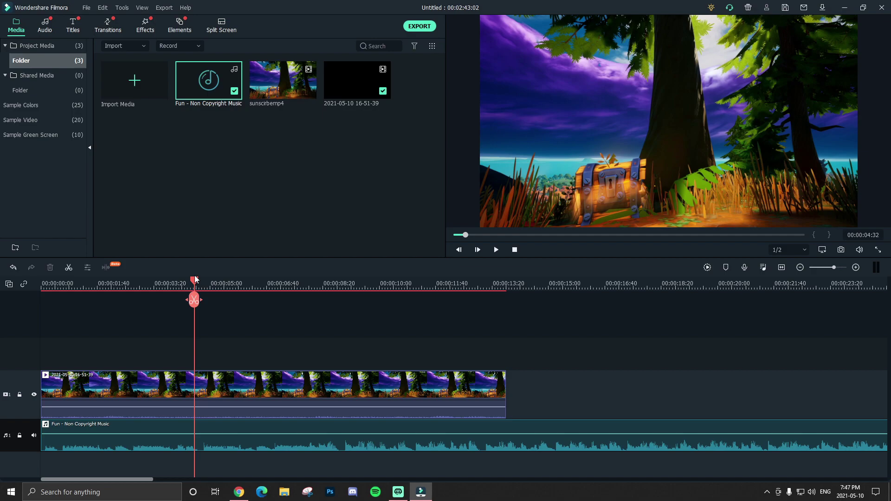
drag(194, 284, 212, 290)
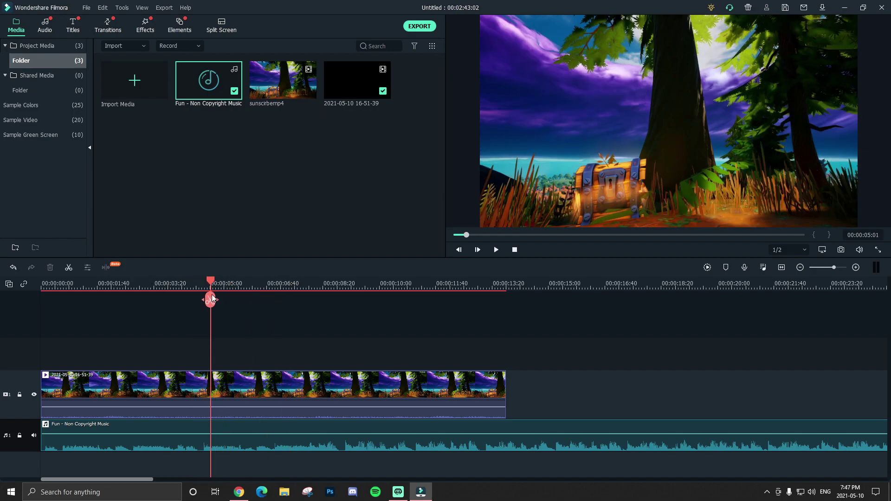
click(251, 381)
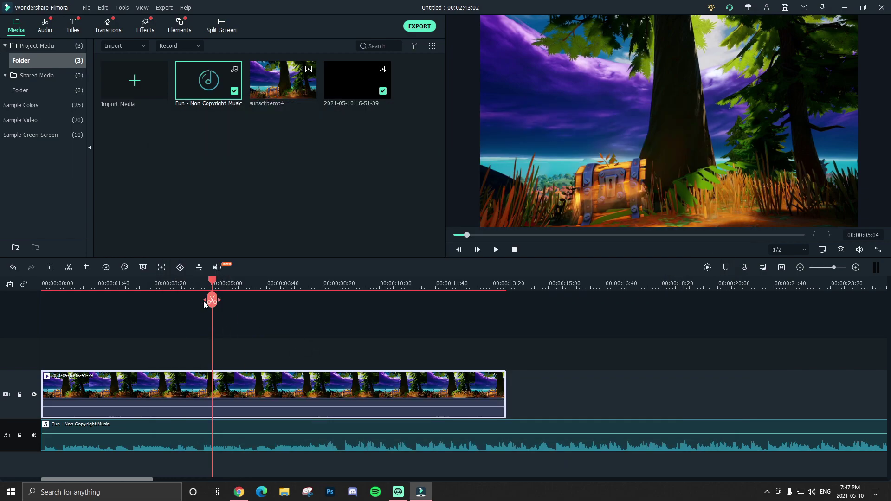
Step: Split the recording at about 5 seconds and again near 8 seconds
click(212, 300)
drag(212, 281, 315, 318)
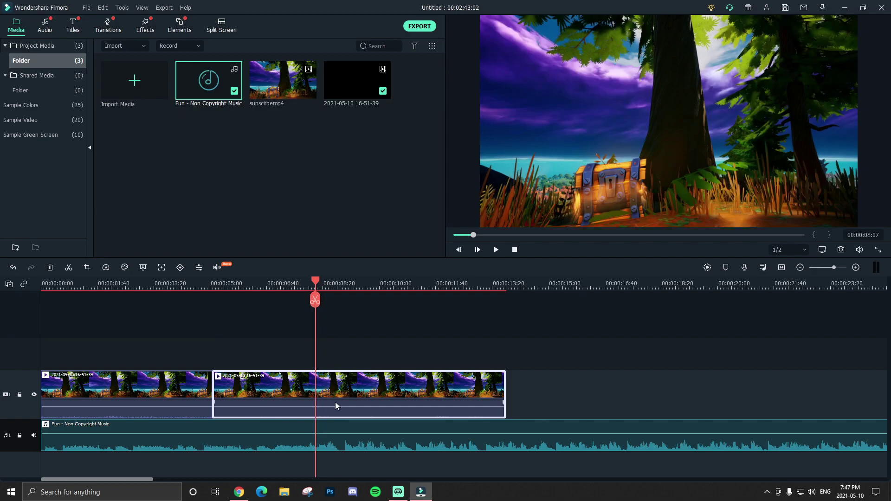
click(315, 300)
click(255, 279)
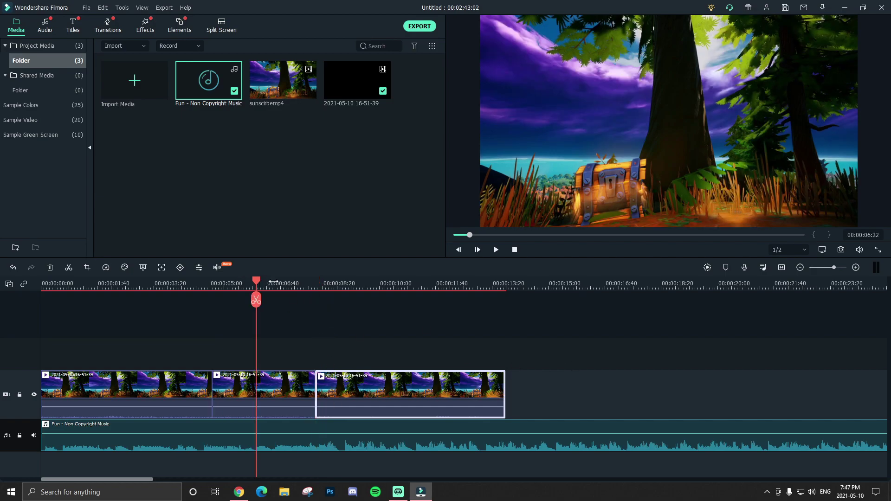
drag(256, 282, 215, 285)
Step: Select the first and third clips together
click(370, 350)
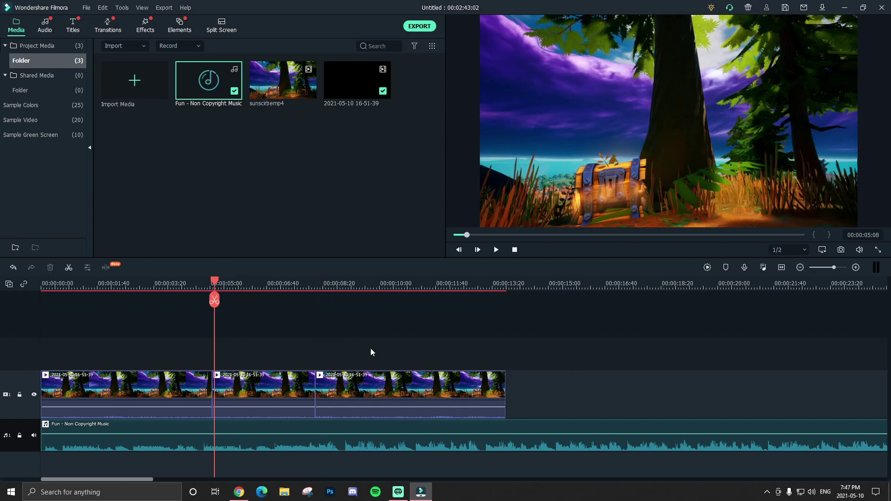
click(388, 394)
click(189, 386)
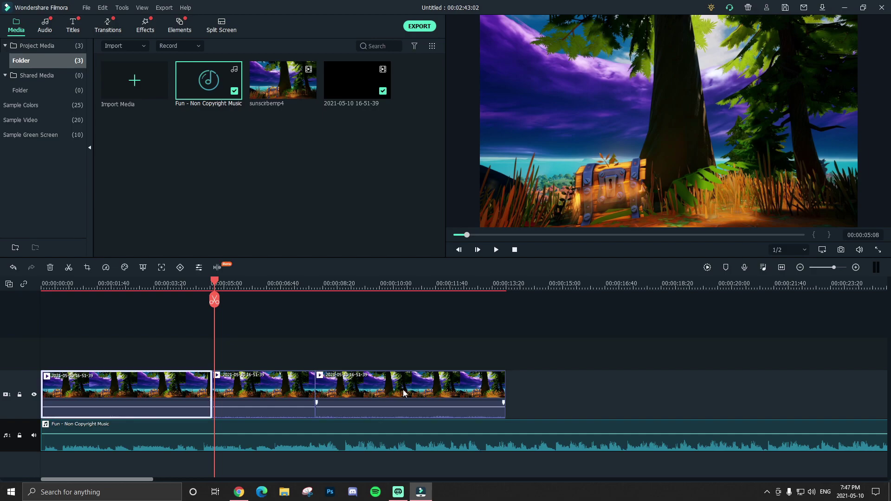
click(371, 390)
ctrl+click(172, 377)
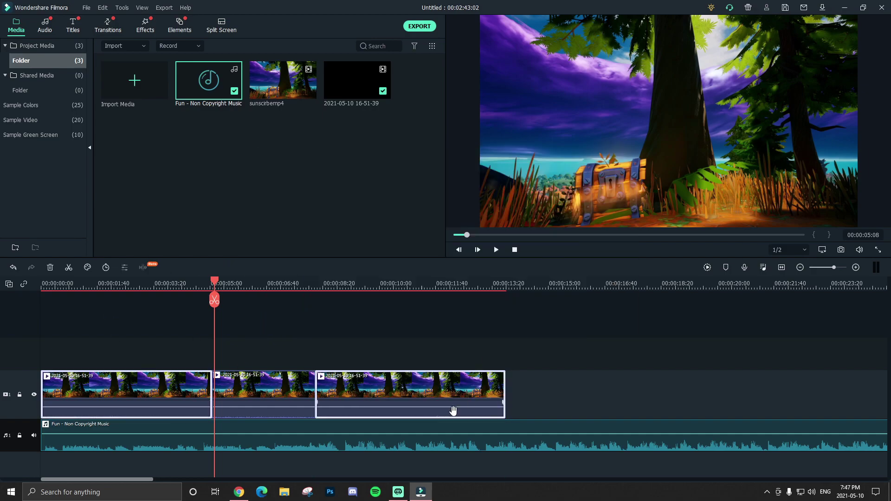
Step: In Adjust Audio for the outer clips, enable 'Lower the volume of other clips' at 70%
right_click(190, 383)
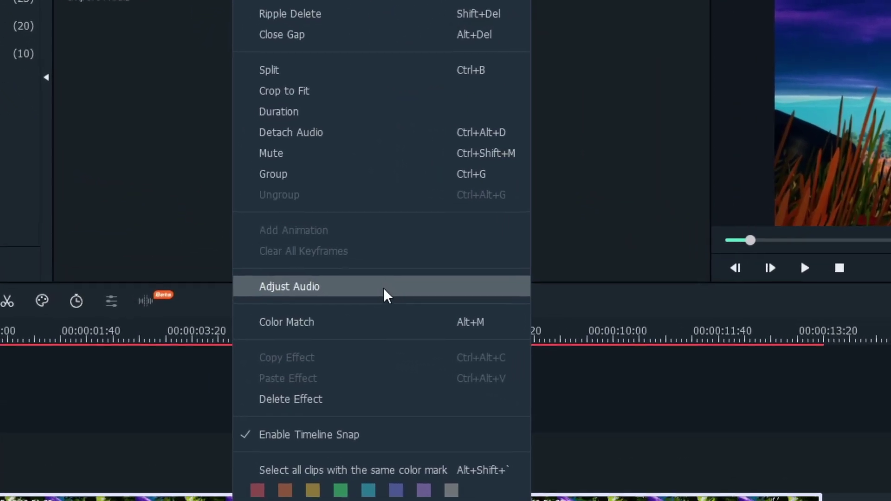
click(383, 288)
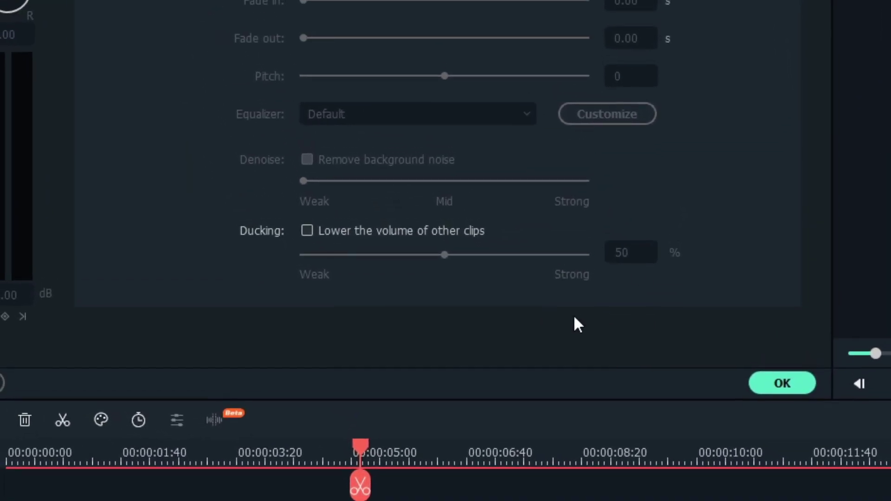
click(306, 230)
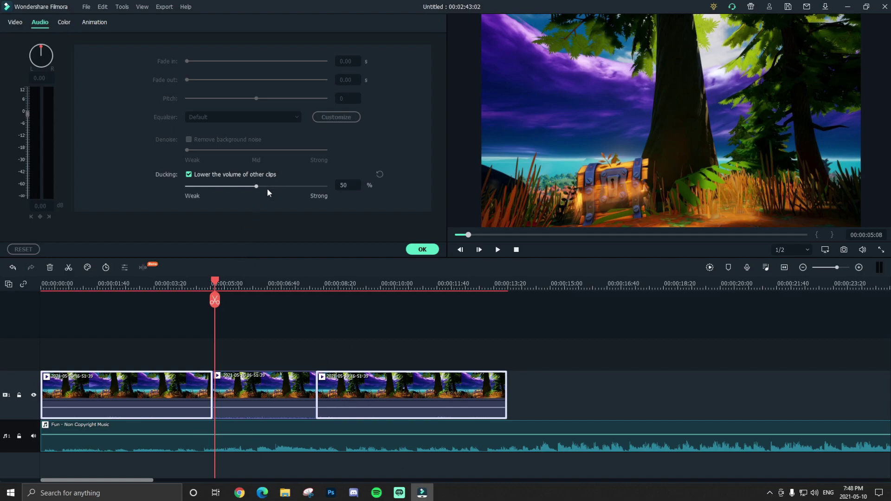
drag(308, 188, 288, 187)
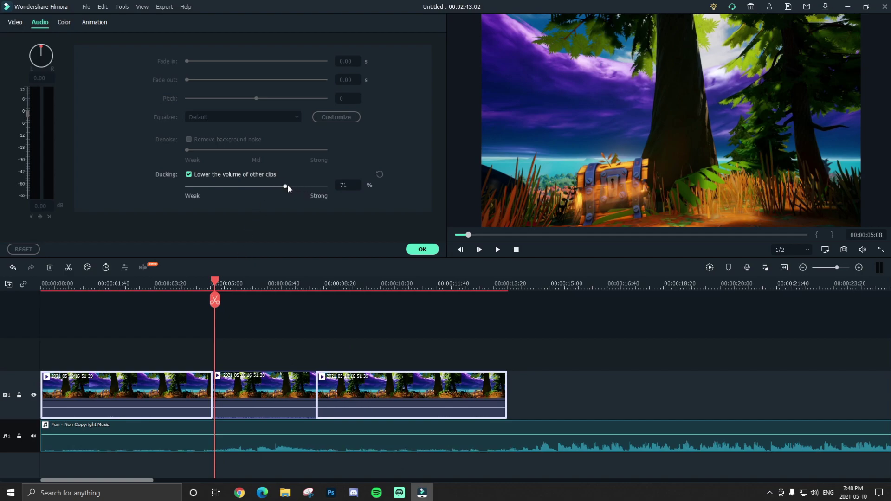
Step: Apply the 70% ducking and scrub the timeline to about 6 seconds
click(422, 249)
drag(464, 238, 456, 235)
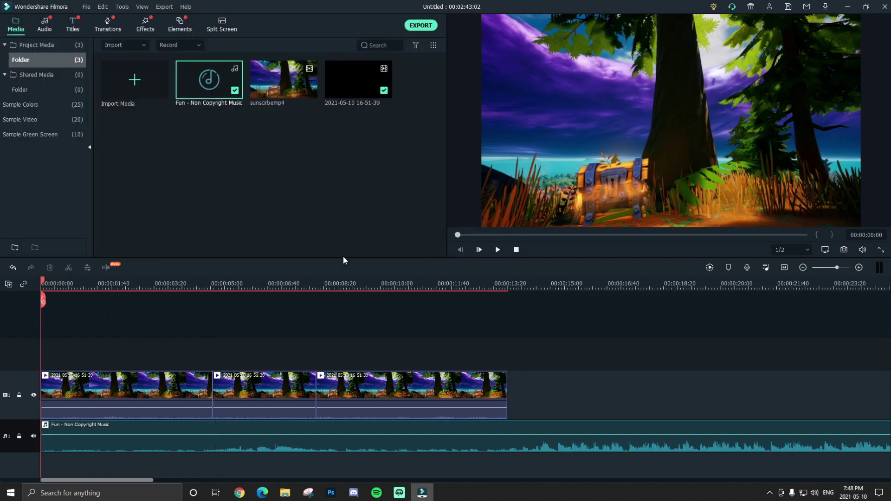
click(133, 377)
drag(141, 288, 439, 296)
Step: Play the preview from the start, then scrub back and forth through the clips
drag(465, 236, 441, 233)
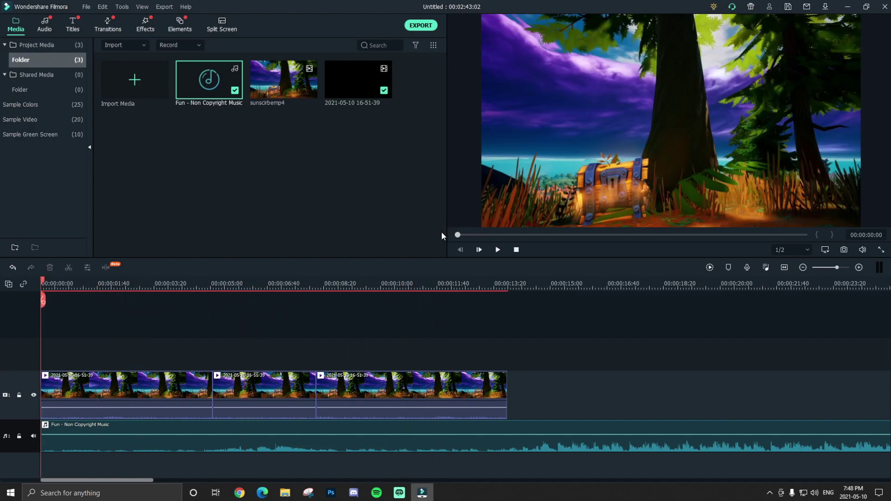
key(space)
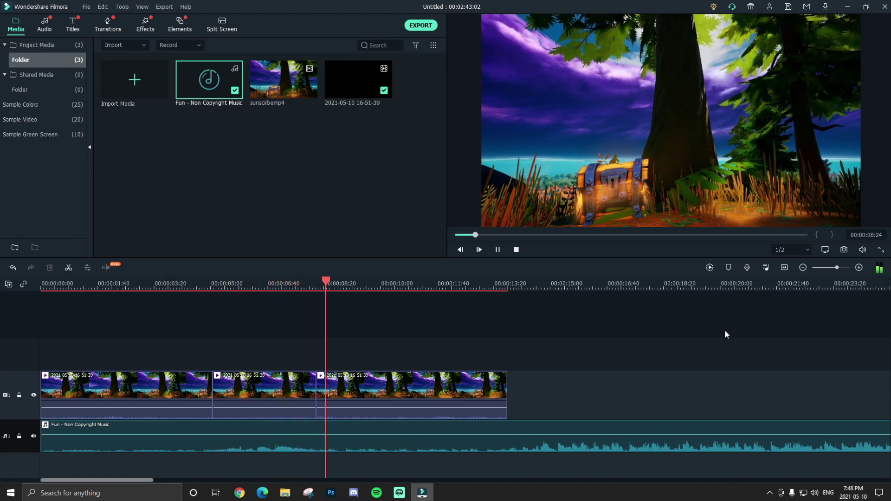
key(space)
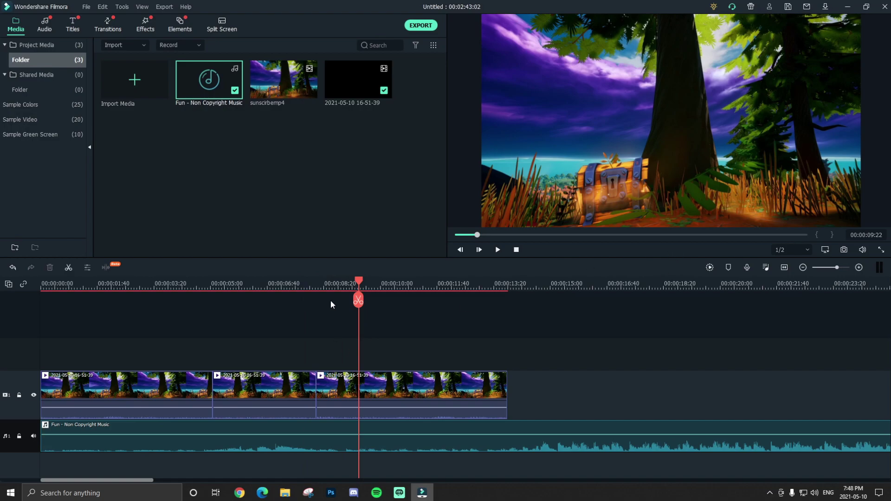
drag(362, 282, 121, 306)
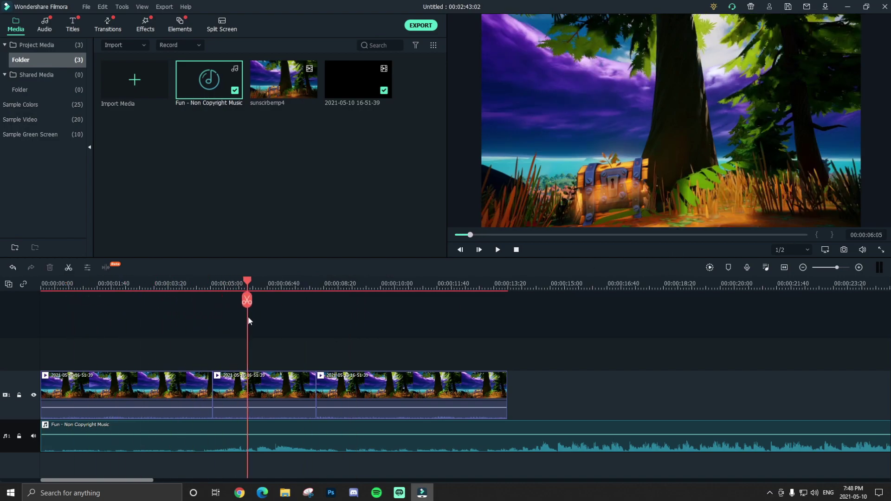
drag(248, 316, 441, 354)
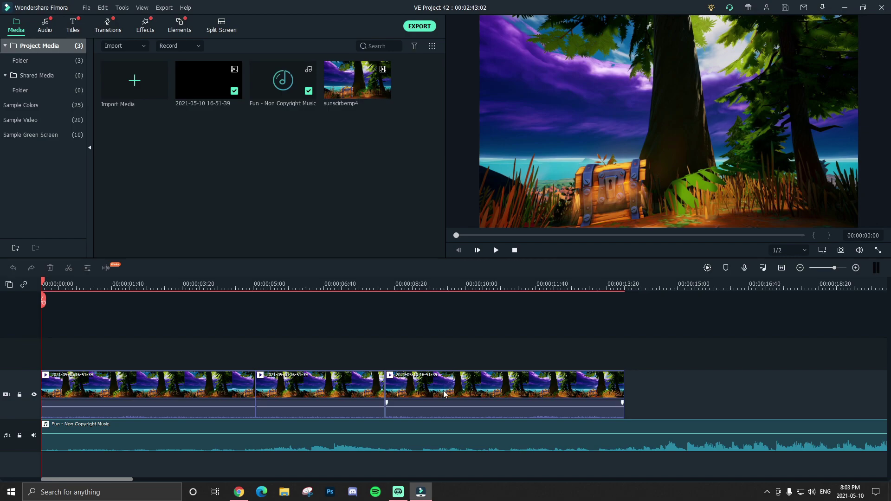
Step: Select the first and third clips and raise their ducking strength to 100%
click(430, 387)
shift+click(239, 387)
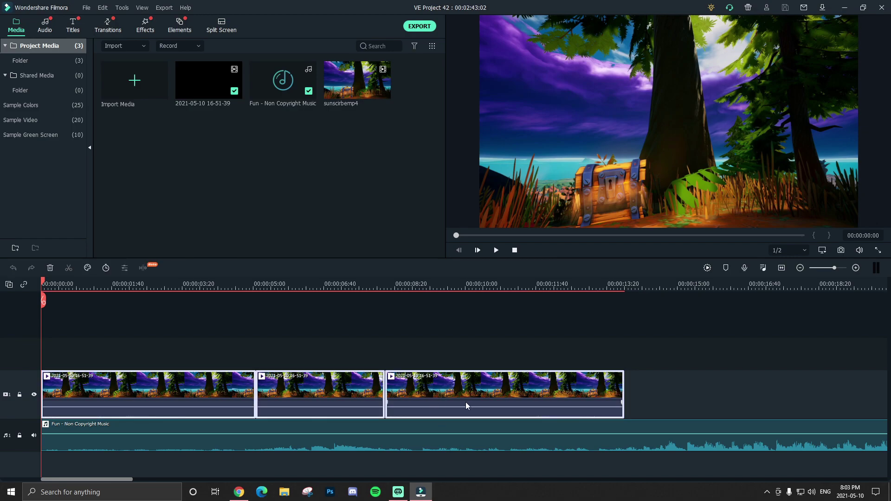
click(411, 318)
click(484, 385)
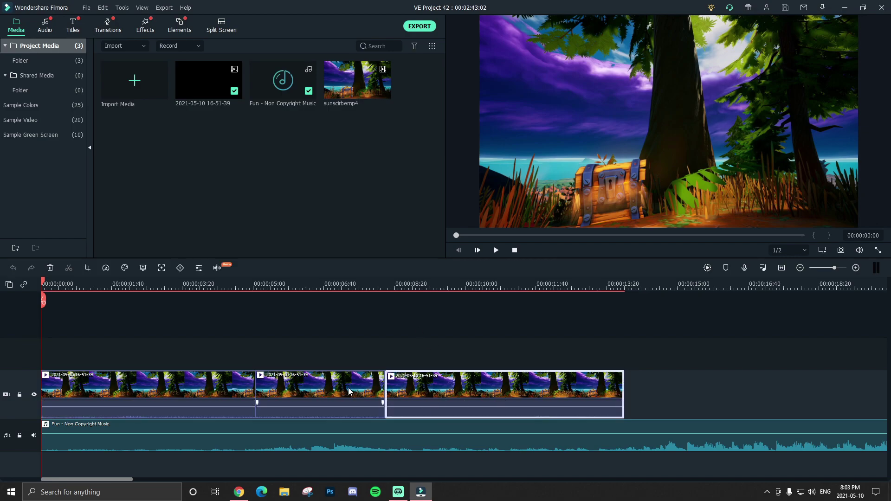
shift+click(232, 387)
right_click(231, 387)
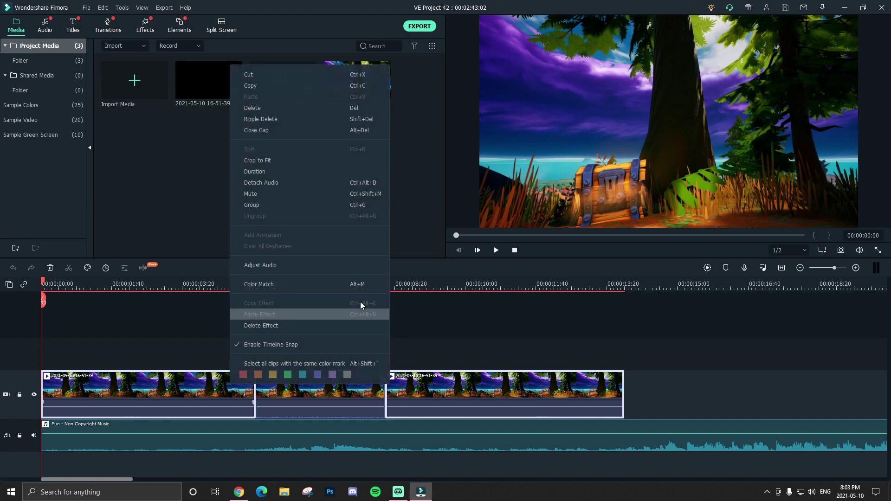
click(308, 269)
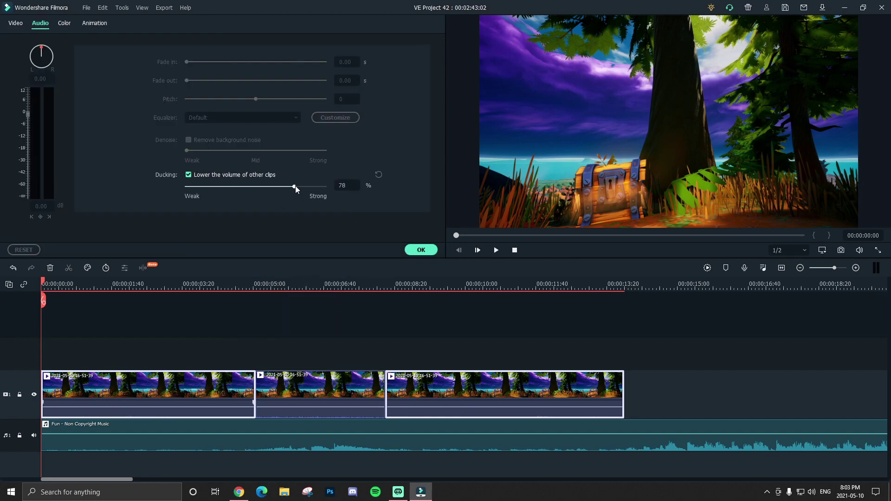
drag(295, 186, 339, 185)
click(416, 251)
Step: Preview playback from about 3 seconds to hear the music lowered
click(255, 297)
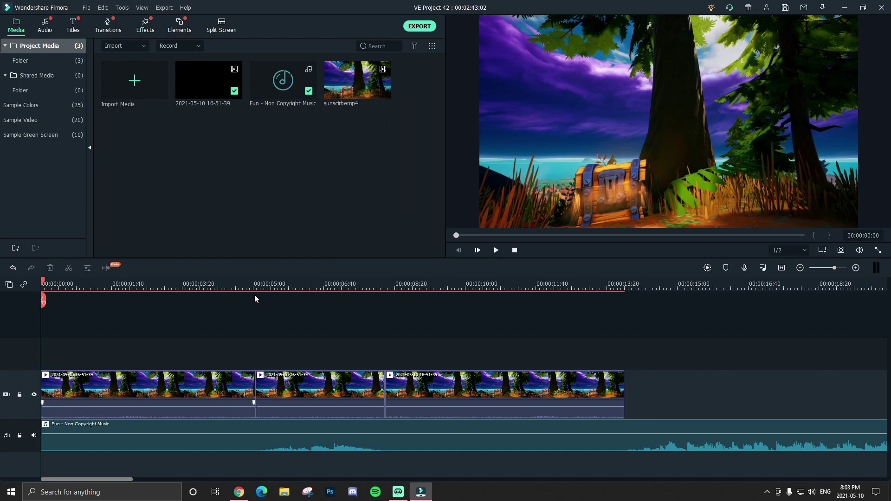
click(167, 285)
key(space)
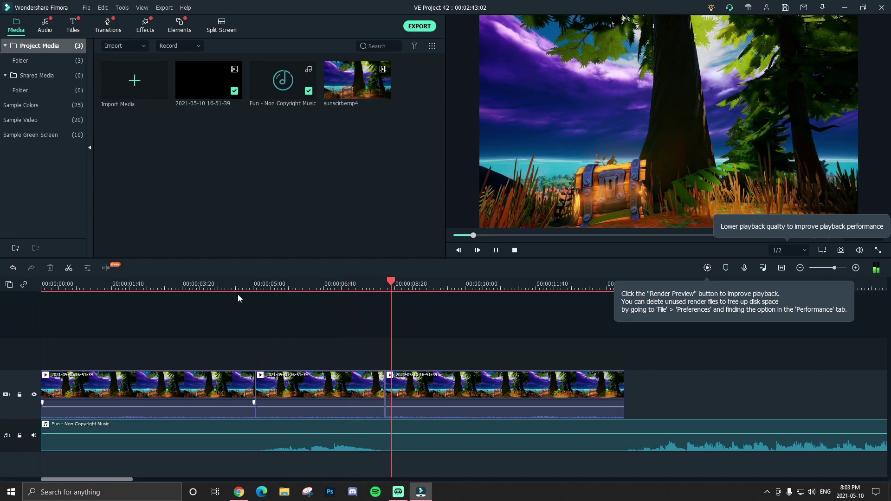
key(space)
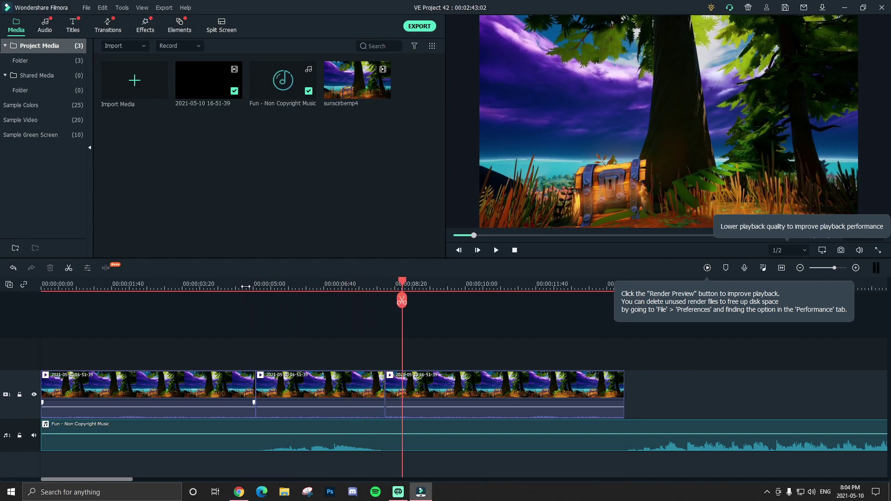
Step: Lower the outer clips' music ducking to 14%, apply it, and preview playback from about 5 seconds
drag(213, 285, 265, 302)
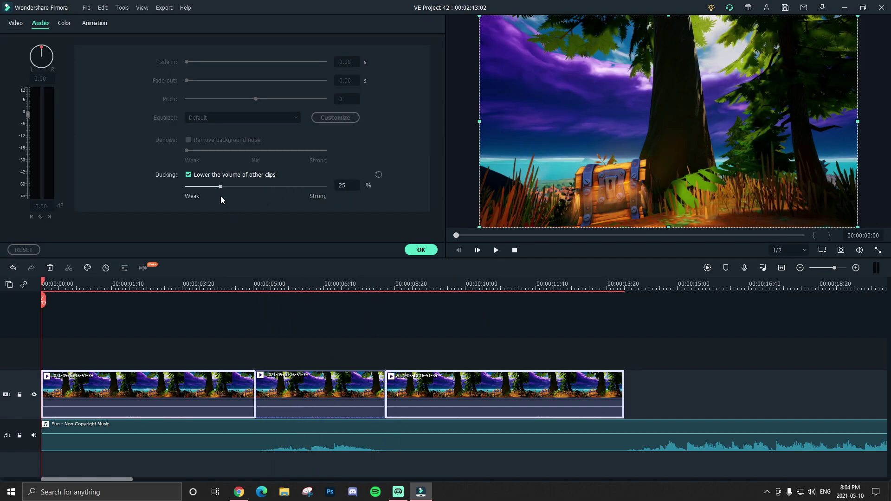
mouse_move(220, 186)
mouse_down()
mouse_move(163, 188)
mouse_move(203, 187)
mouse_up()
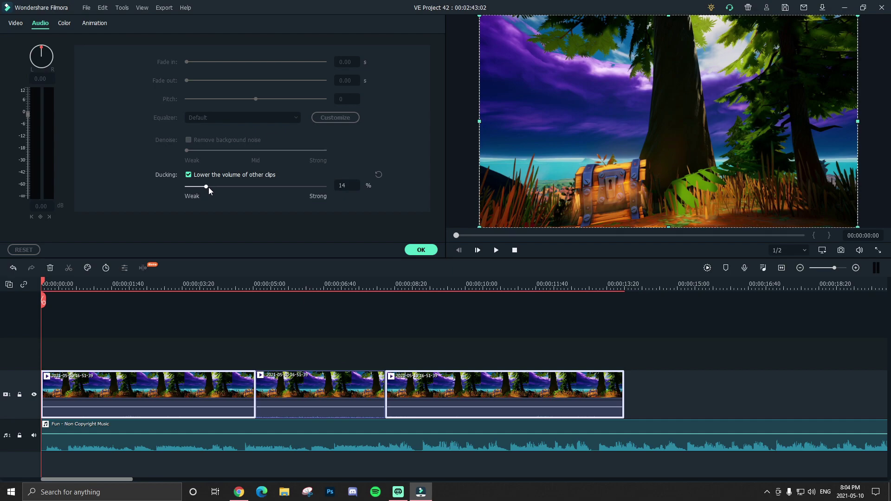
click(420, 249)
key(space)
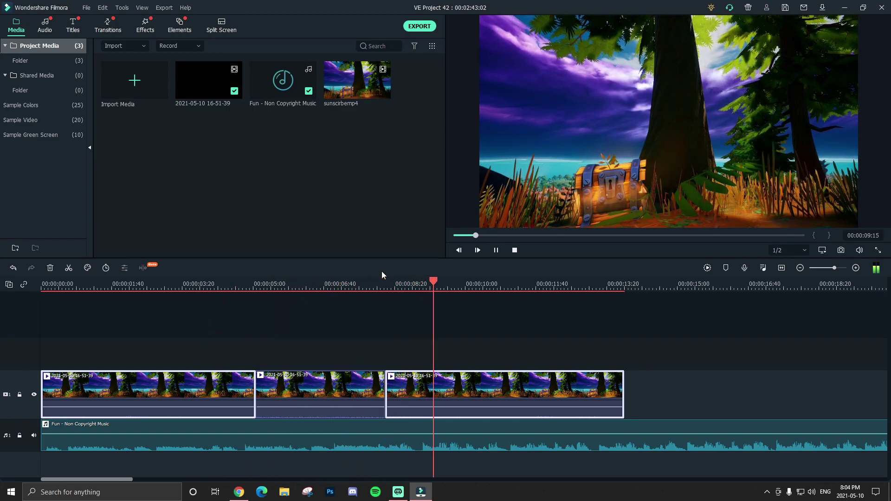
key(space)
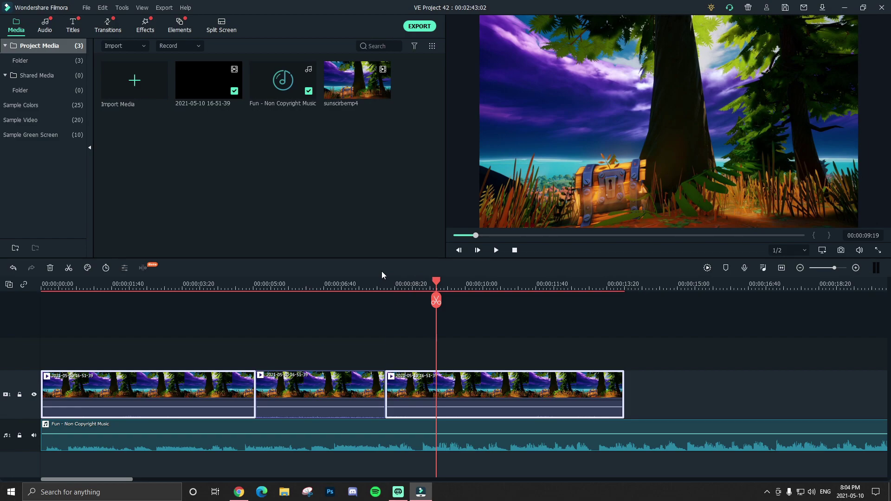